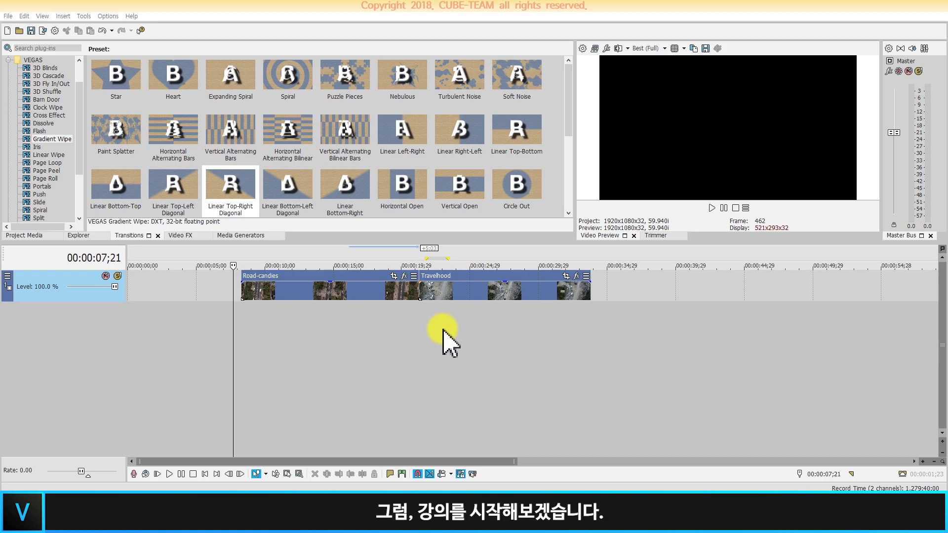
pyautogui.press('XF86AudioLowerVolume')
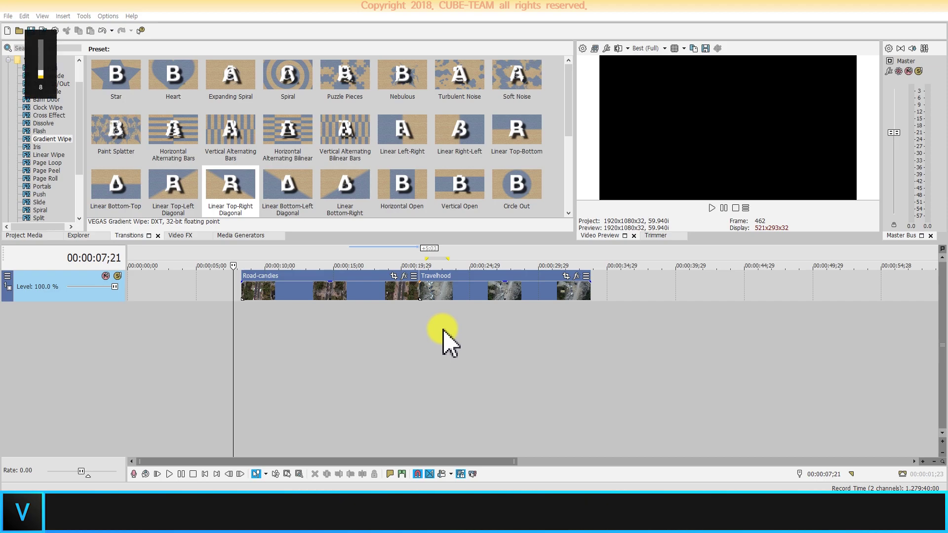
pyautogui.press('XF86AudioRaiseVolume')
pyautogui.press('XF86AudioRaiseVolume')
pyautogui.press('XF86AudioRaiseVolume')
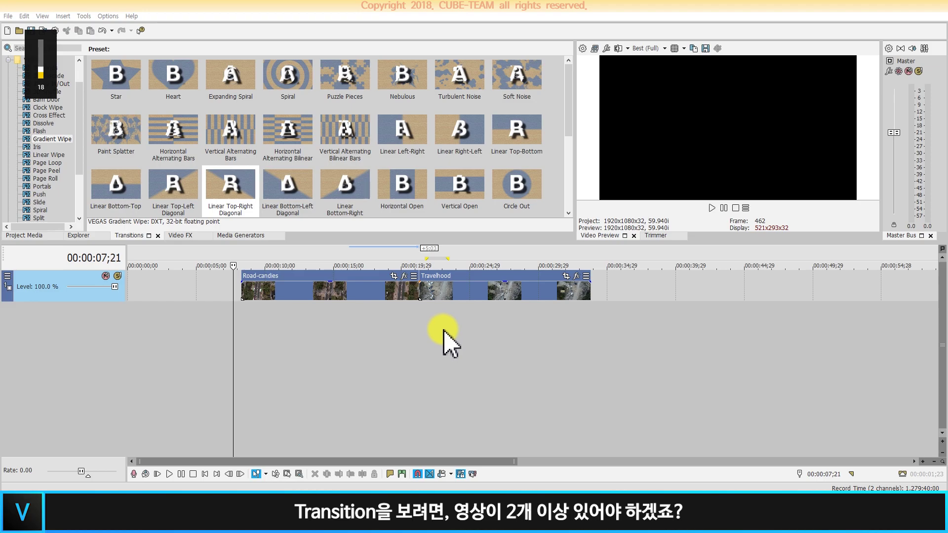
# - Reposition the Road-candies and Travelhood clips so they overlap by about 5 seconds, forming a crossfade
pyautogui.click(443, 330)
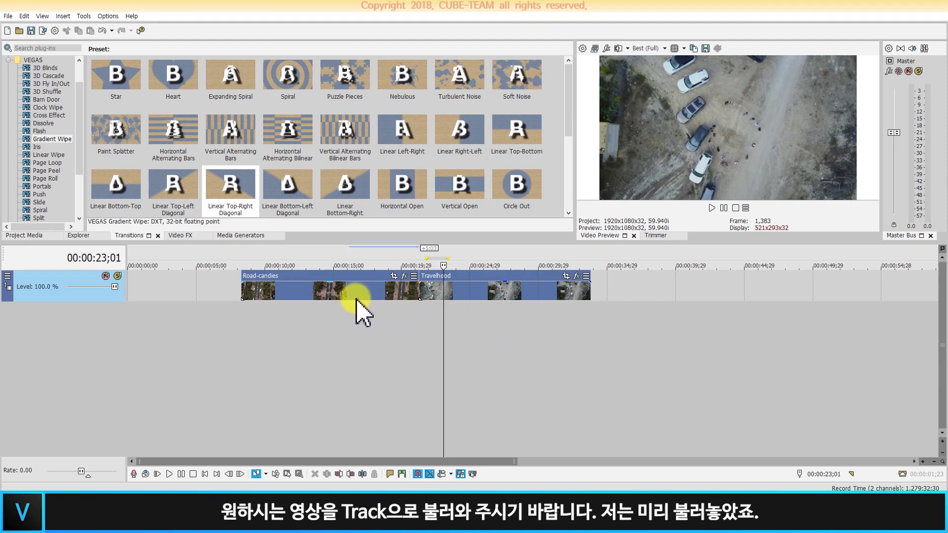
pyautogui.moveTo(353, 292); pyautogui.dragTo(334, 292)
pyautogui.moveTo(485, 290); pyautogui.dragTo(493, 303)
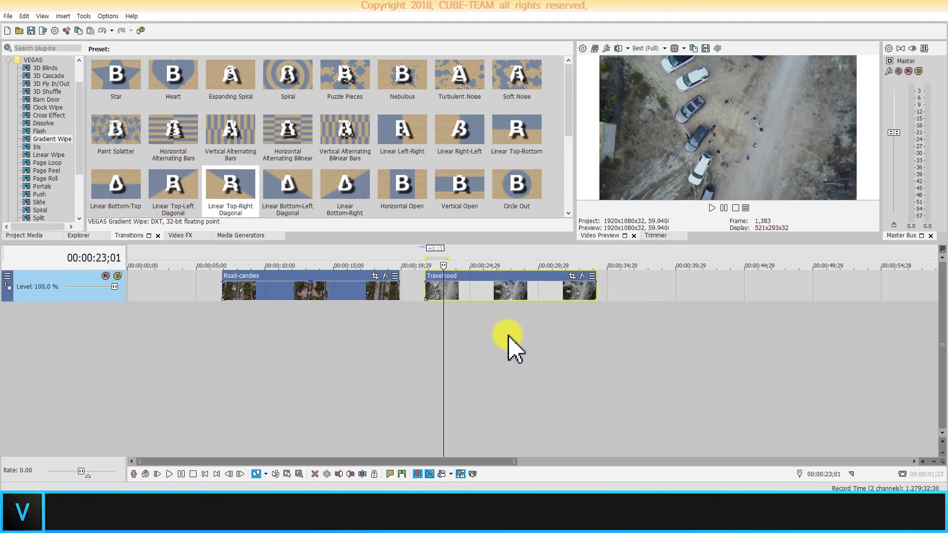
pyautogui.moveTo(370, 294); pyautogui.dragTo(369, 295)
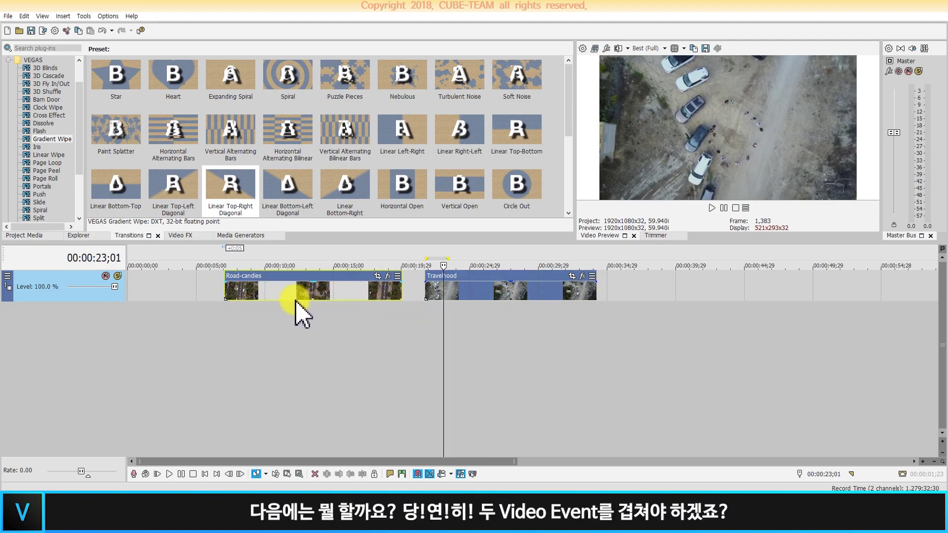
pyautogui.moveTo(291, 294); pyautogui.dragTo(382, 298)
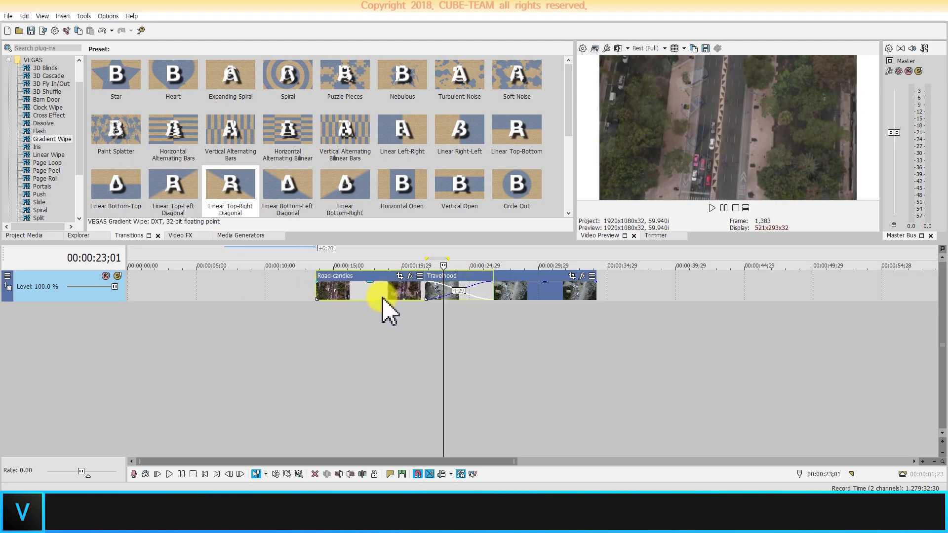
pyautogui.click(413, 360)
# - Apply the Gradient Wipe transition's Turbulent Noise preset to the crossfade between the two clips, and close its settings
pyautogui.scroll(1, 413, 360)
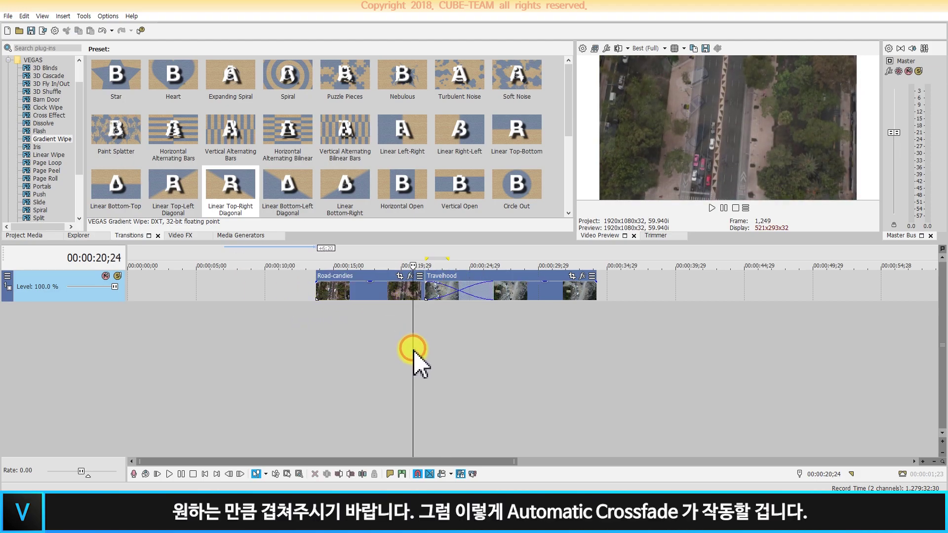
pyautogui.scroll(3, 476, 313)
pyautogui.moveTo(355, 462); pyautogui.dragTo(409, 462)
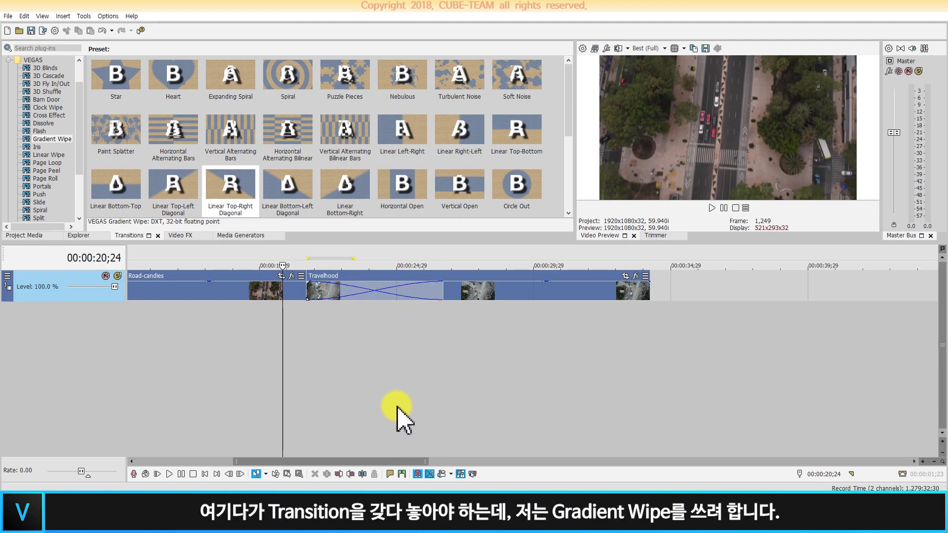
pyautogui.click(58, 138)
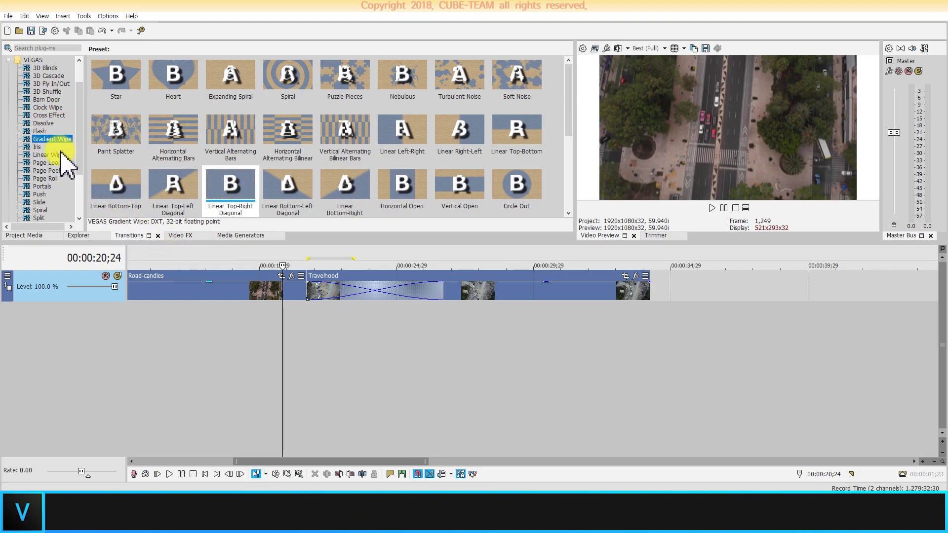
pyautogui.click(466, 94)
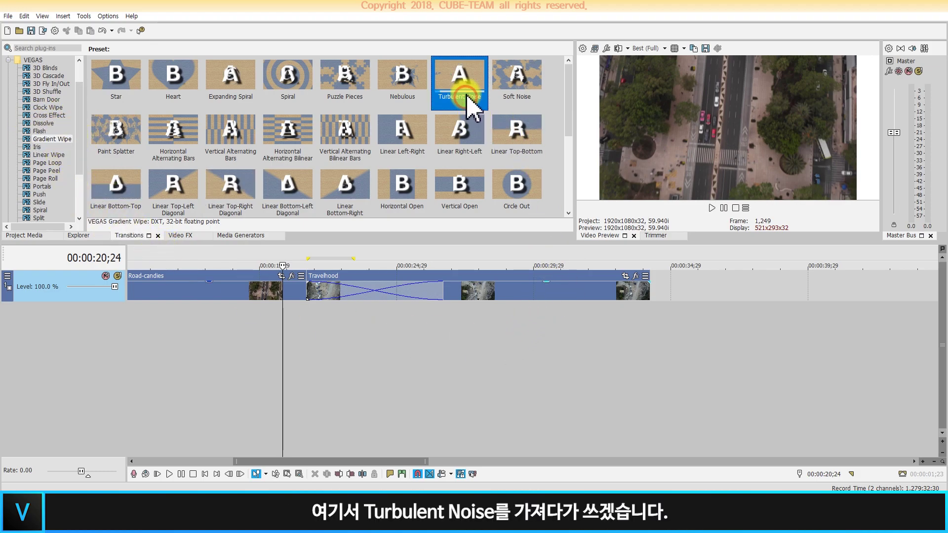
pyautogui.moveTo(460, 92); pyautogui.dragTo(399, 288)
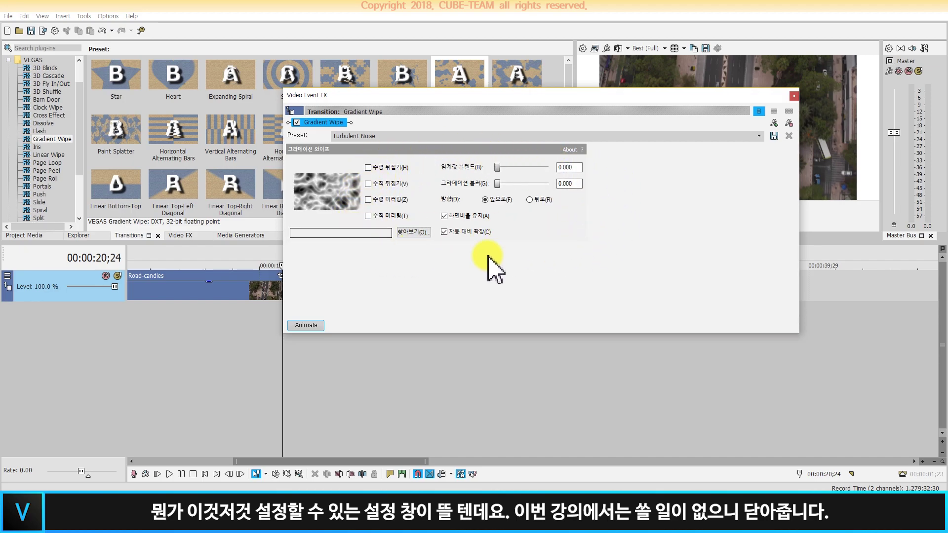
pyautogui.click(794, 96)
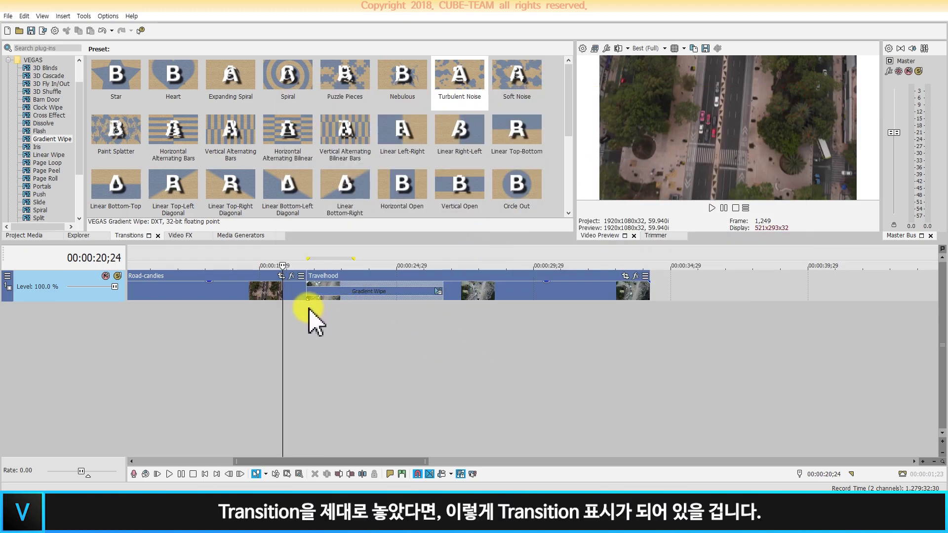
# - Switch to the Envelope Edit Tool and insert a Transition Progress envelope on the Gradient Wipe transition
pyautogui.click(377, 291)
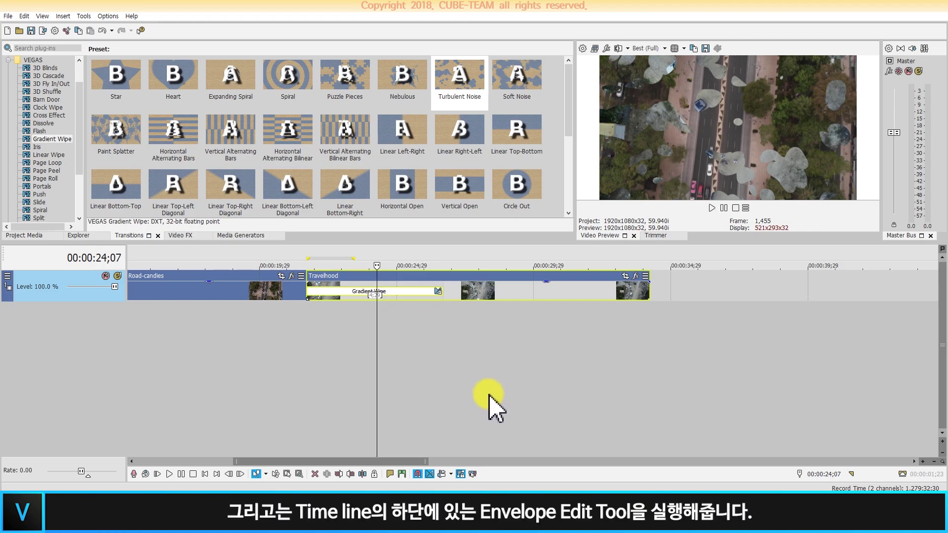
pyautogui.click(275, 475)
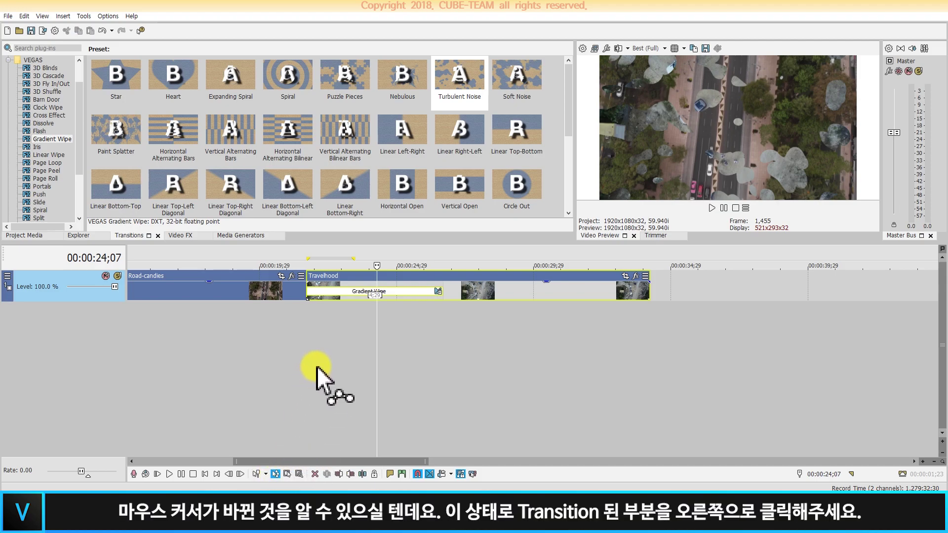
pyautogui.rightClick(345, 293)
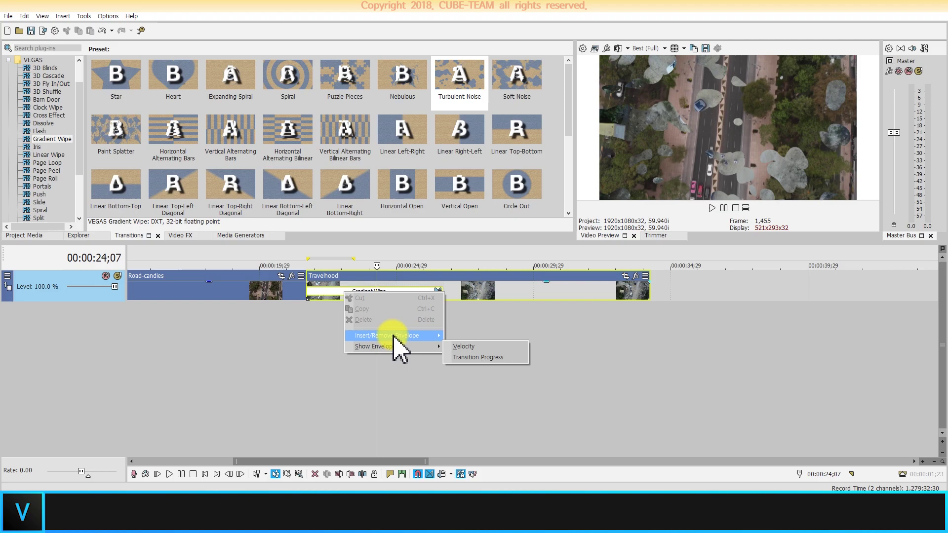
pyautogui.moveTo(398, 351)
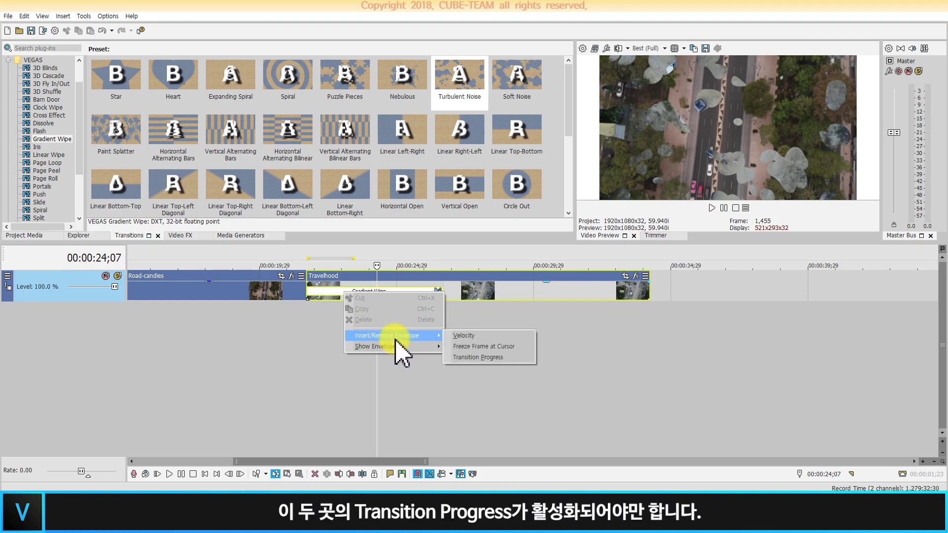
pyautogui.moveTo(425, 346)
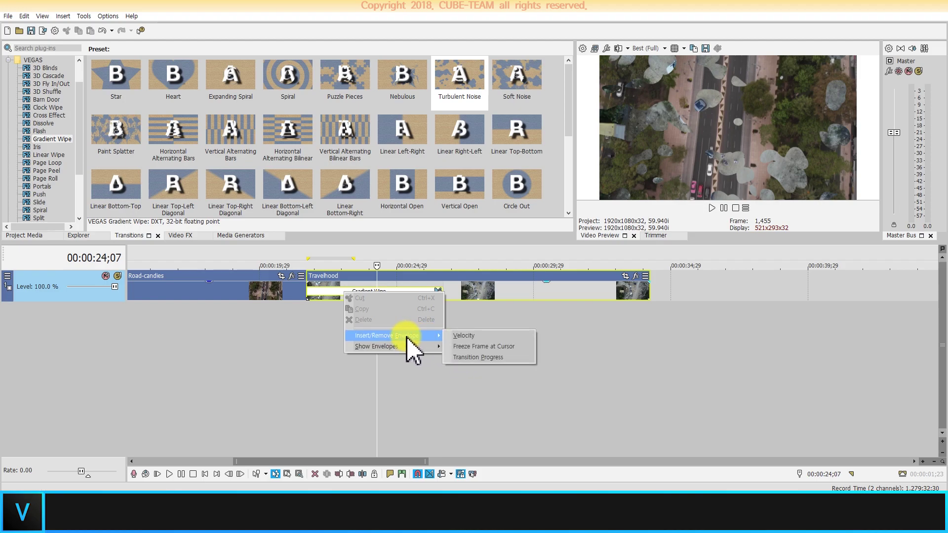
pyautogui.click(472, 357)
# - Remove the Transition Progress envelope from the transition and toggle the display of Transition Progress envelopes
pyautogui.rightClick(394, 294)
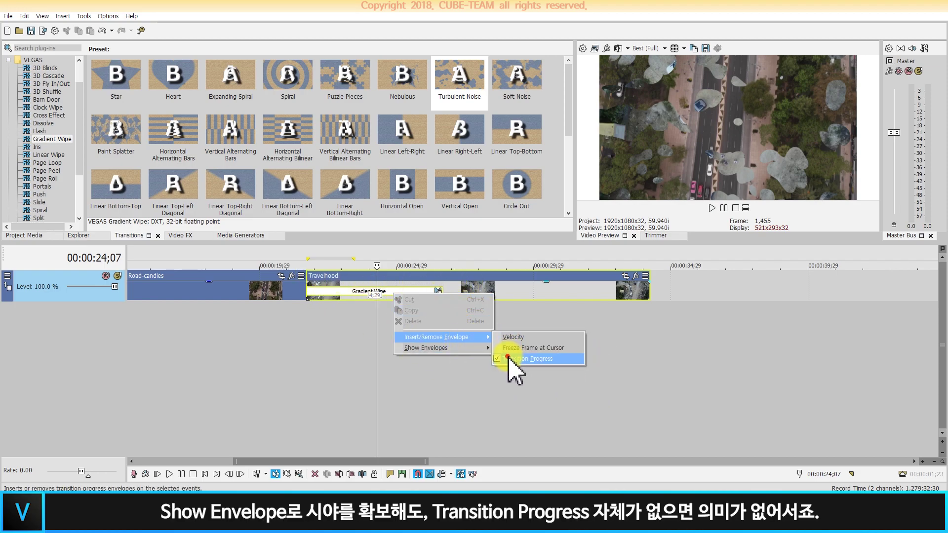
pyautogui.click(511, 359)
pyautogui.rightClick(408, 302)
pyautogui.moveTo(486, 350)
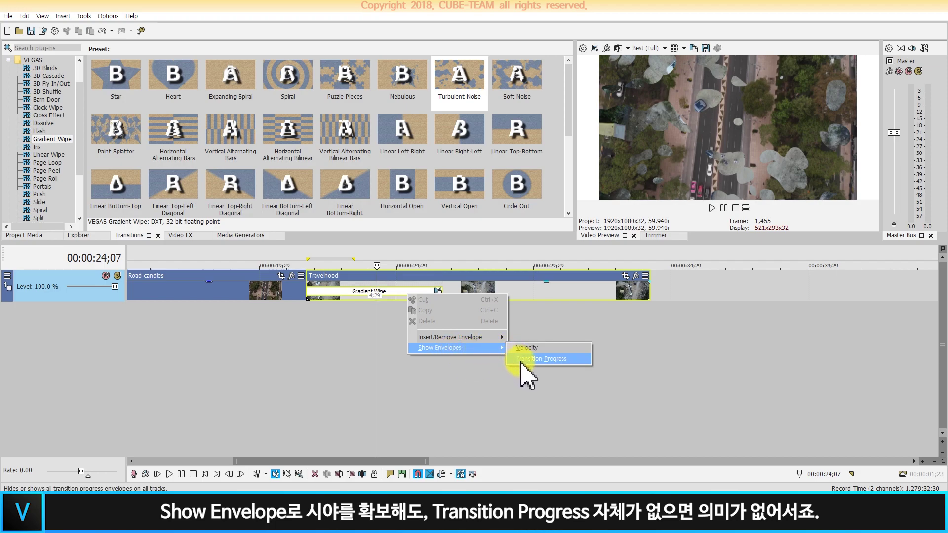
pyautogui.click(521, 361)
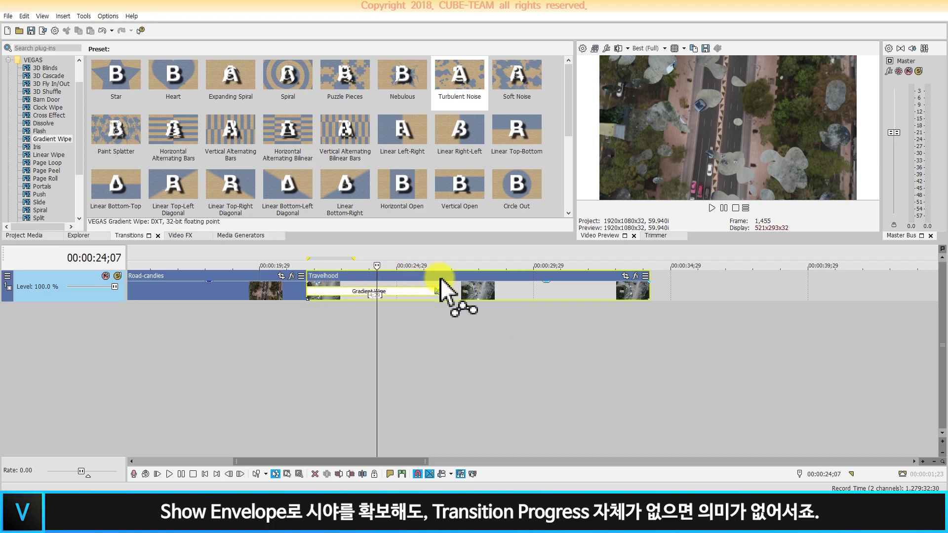
# - Insert the Transition Progress envelope on the Gradient Wipe transition again
pyautogui.rightClick(414, 294)
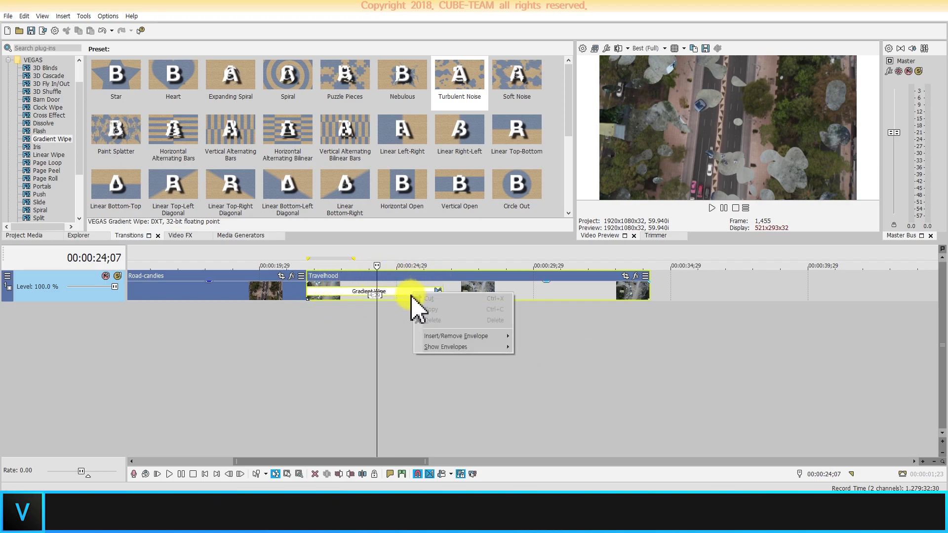
pyautogui.moveTo(450, 337)
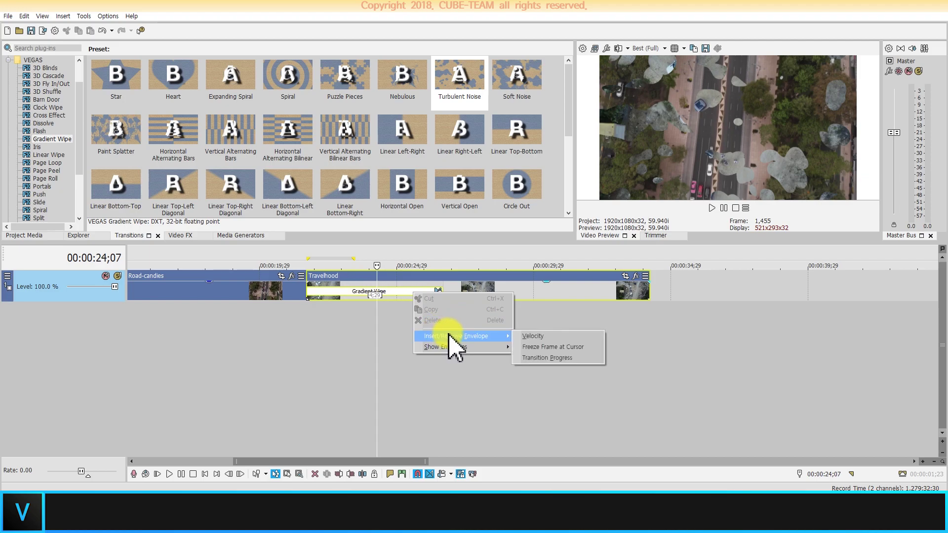
pyautogui.click(542, 358)
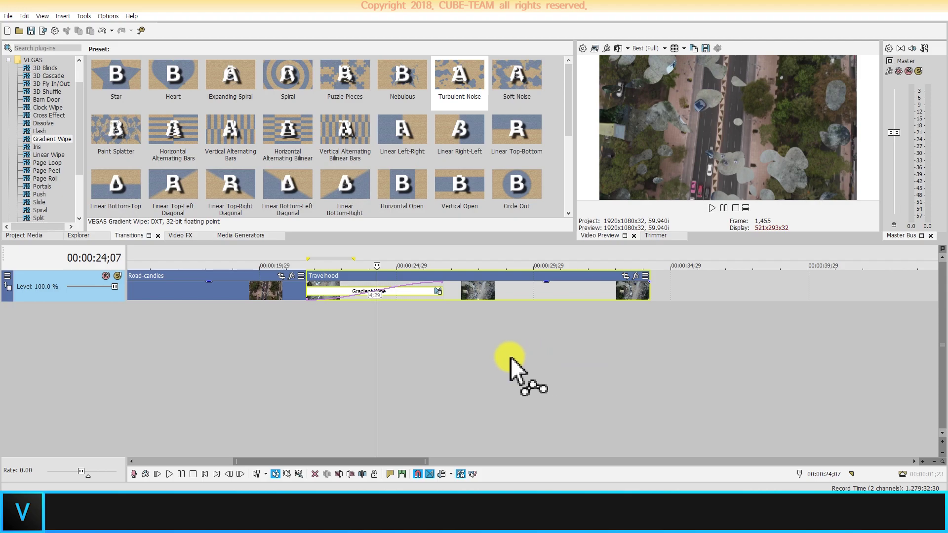
# - Add four roughly evenly spaced points to the Transition Progress envelope across the Gradient Wipe transition
pyautogui.scroll(2, 389, 304)
pyautogui.scroll(1, 544, 306)
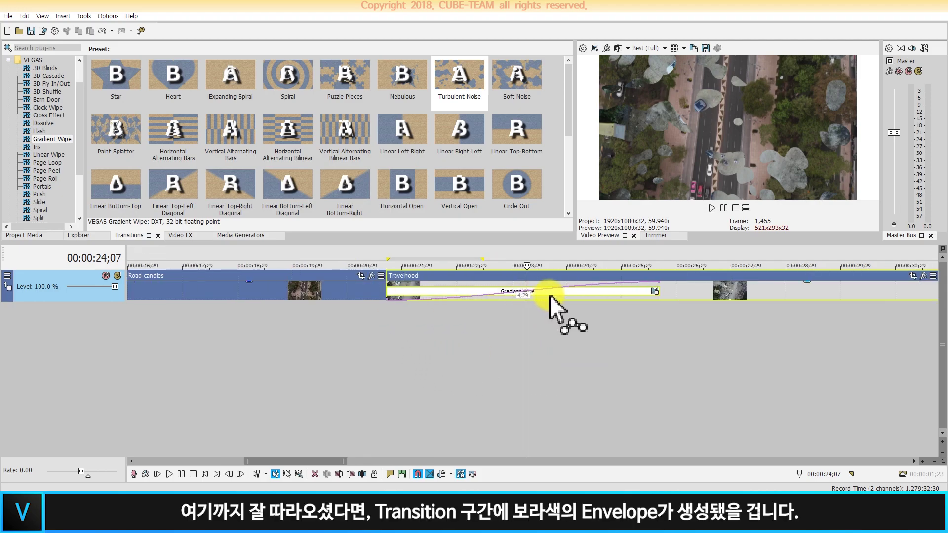
pyautogui.scroll(1, 592, 312)
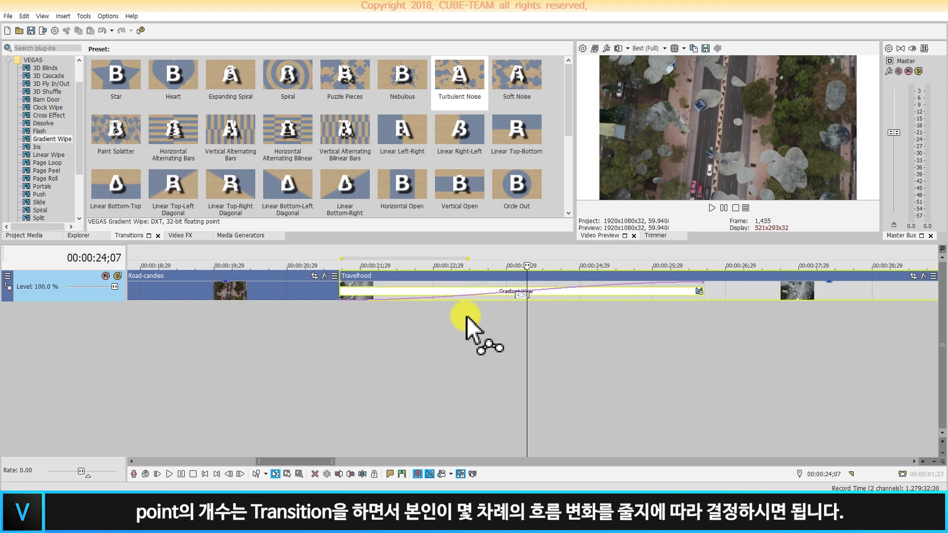
pyautogui.click(427, 297)
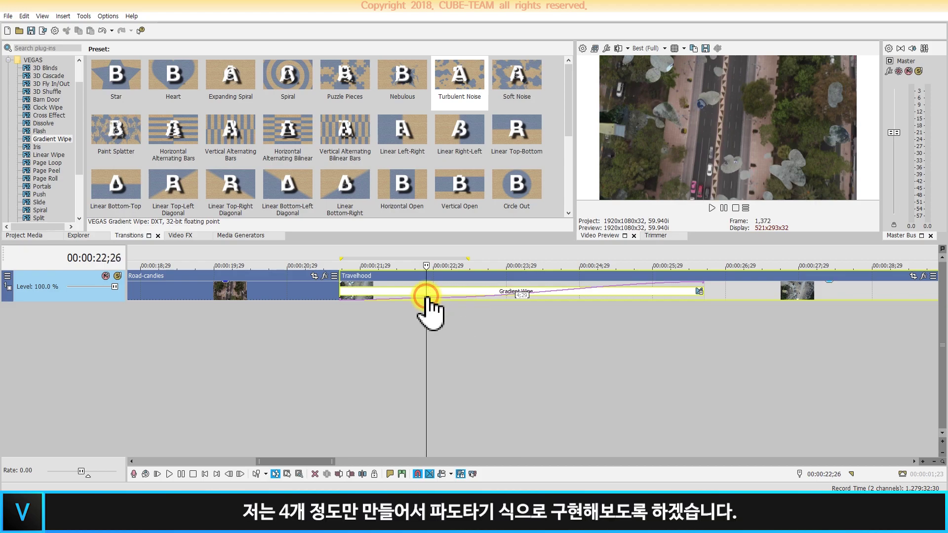
pyautogui.click(493, 294)
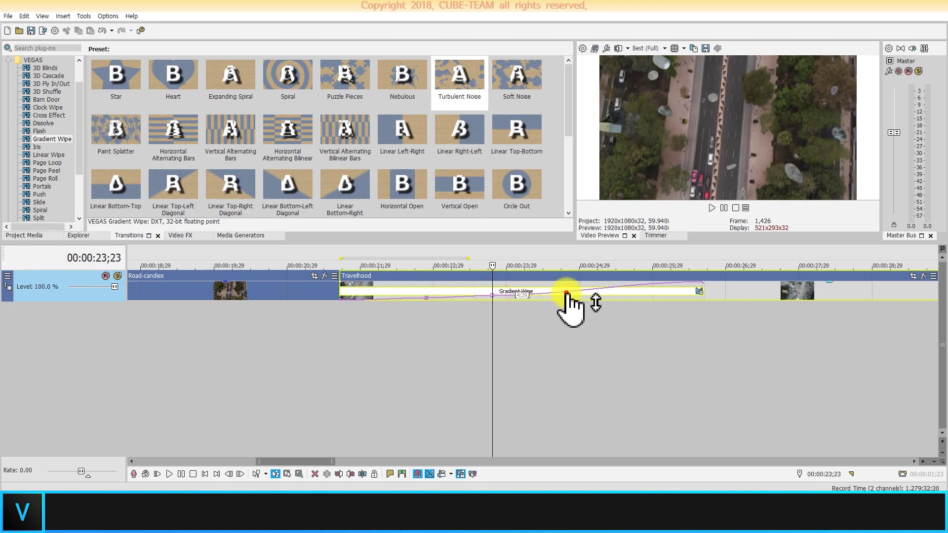
pyautogui.click(566, 293)
pyautogui.click(640, 287)
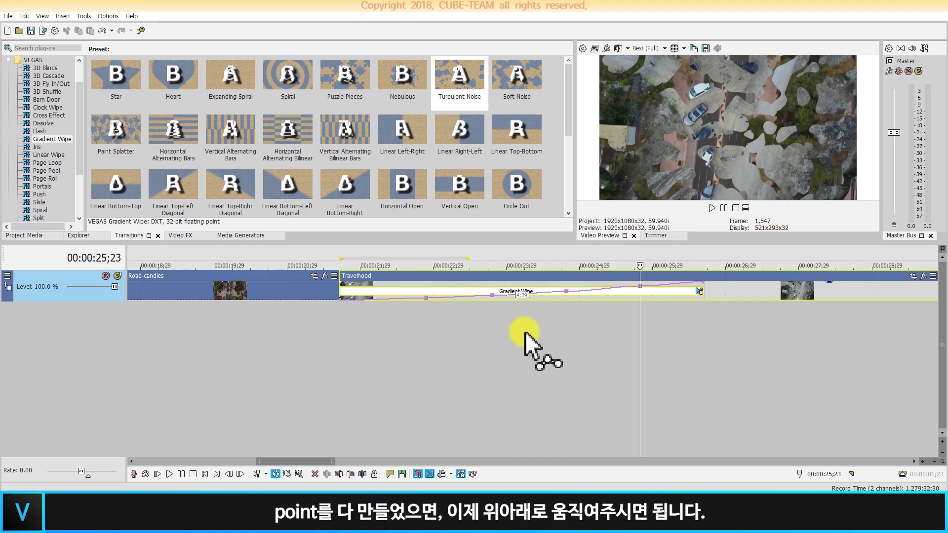
# - Shape the envelope into a wave by raising the first and third added points and lowering the second and fourth
pyautogui.moveTo(427, 298); pyautogui.dragTo(426, 289)
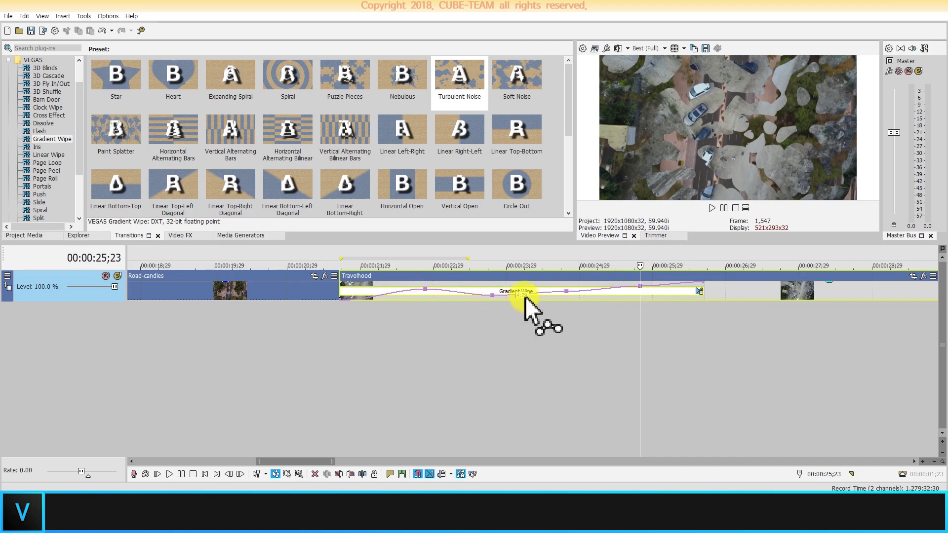
pyautogui.click(492, 295)
pyautogui.moveTo(493, 295); pyautogui.dragTo(492, 299)
pyautogui.click(565, 291)
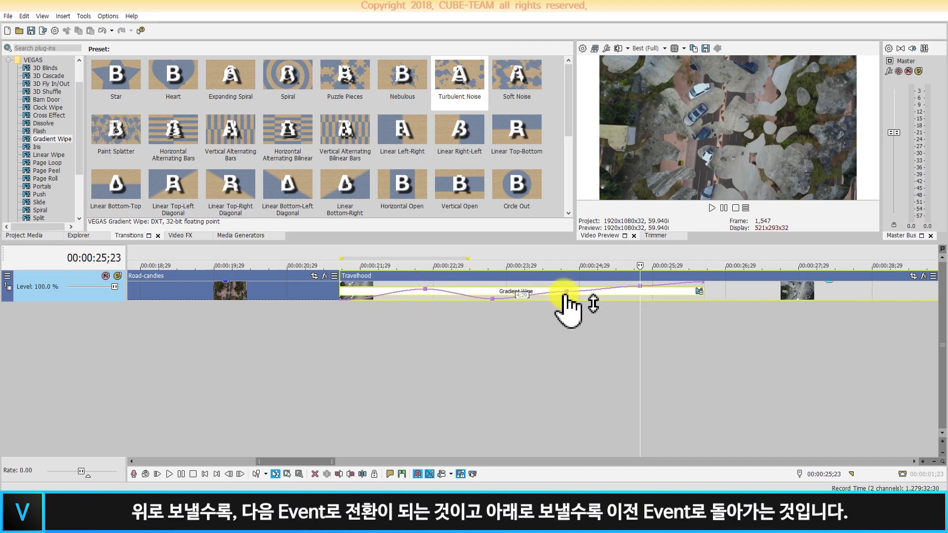
pyautogui.moveTo(566, 291); pyautogui.dragTo(567, 284)
pyautogui.click(640, 285)
pyautogui.moveTo(640, 285); pyautogui.dragTo(641, 296)
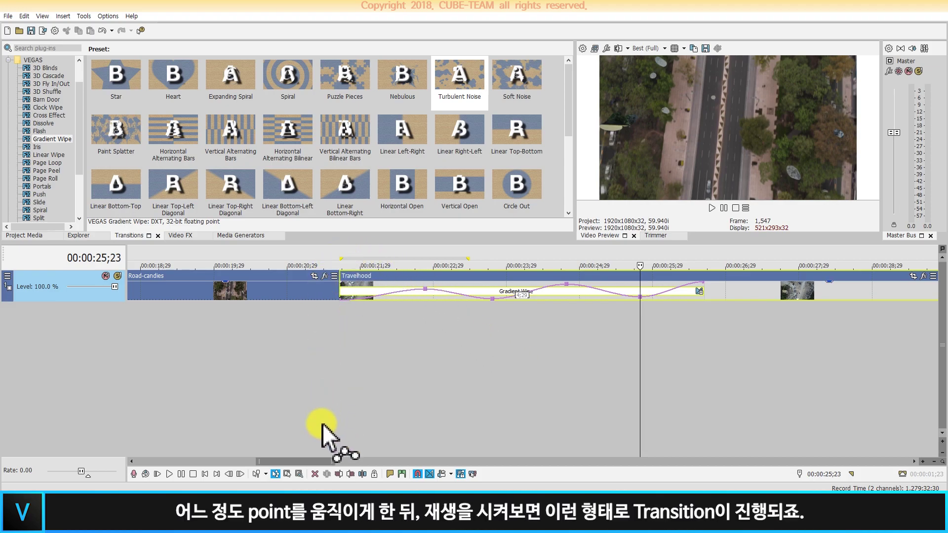
# - Return to the normal edit tool and play back the transition from the start of the Travelhood clip at 00:00:21;20
pyautogui.hotkey('ctrl', 'd')
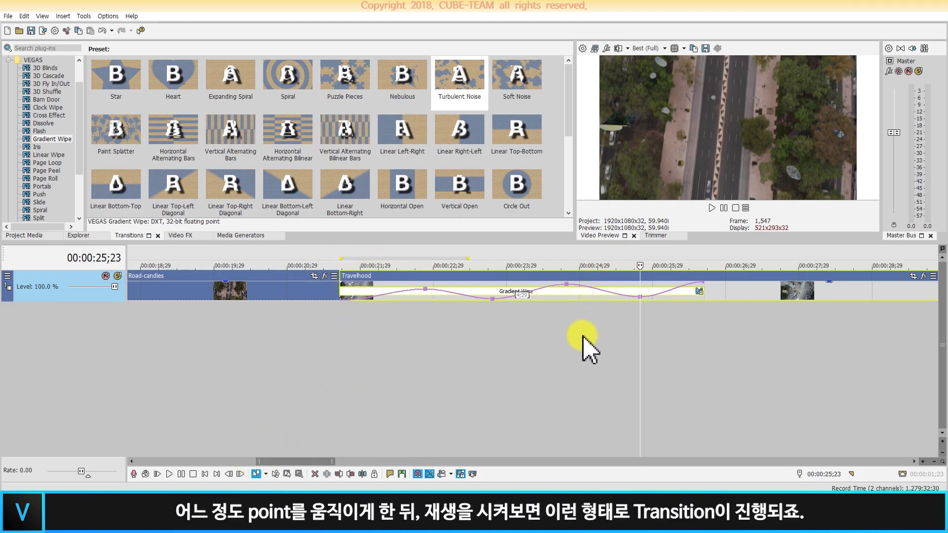
pyautogui.click(343, 253)
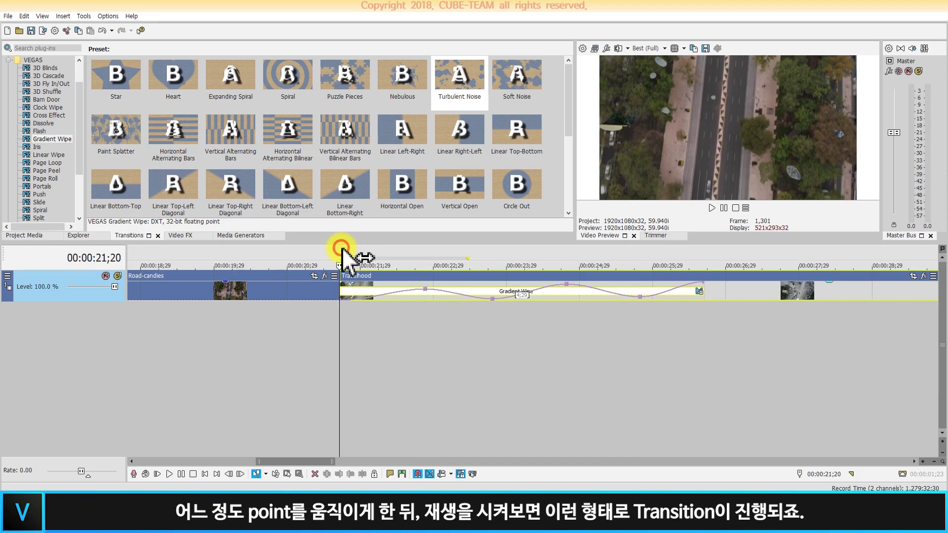
pyautogui.press('space')
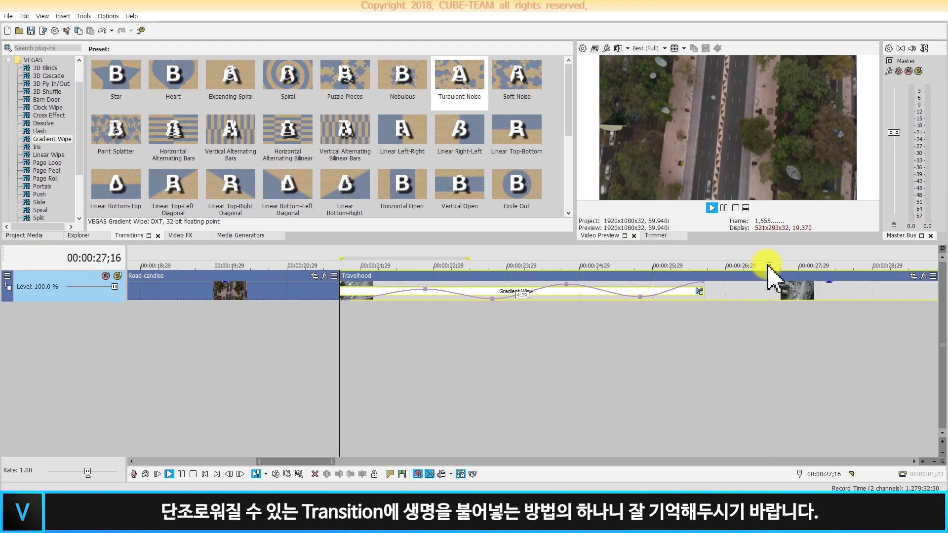
pyautogui.click(491, 319)
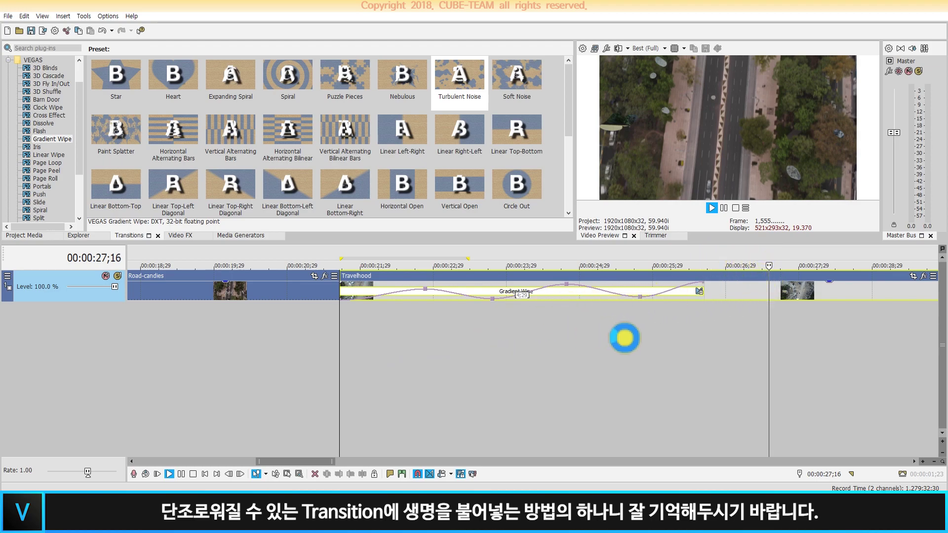